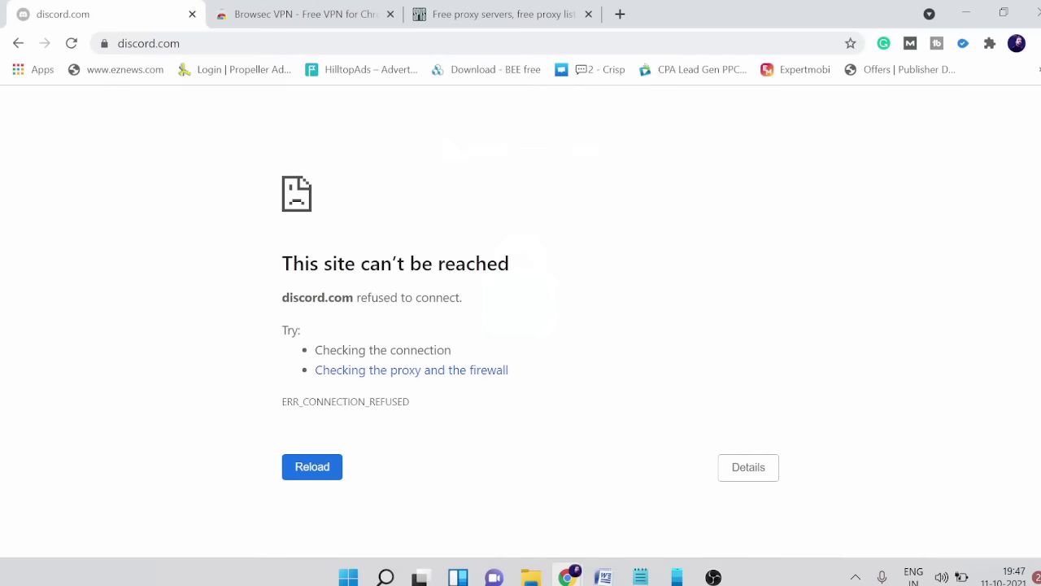
Reload discord.com from the address bar and twice with F5; it still shows ERR_QUIC_PROTOCOL_ERROR.
left_click(163, 43)
key("ctrl+a")
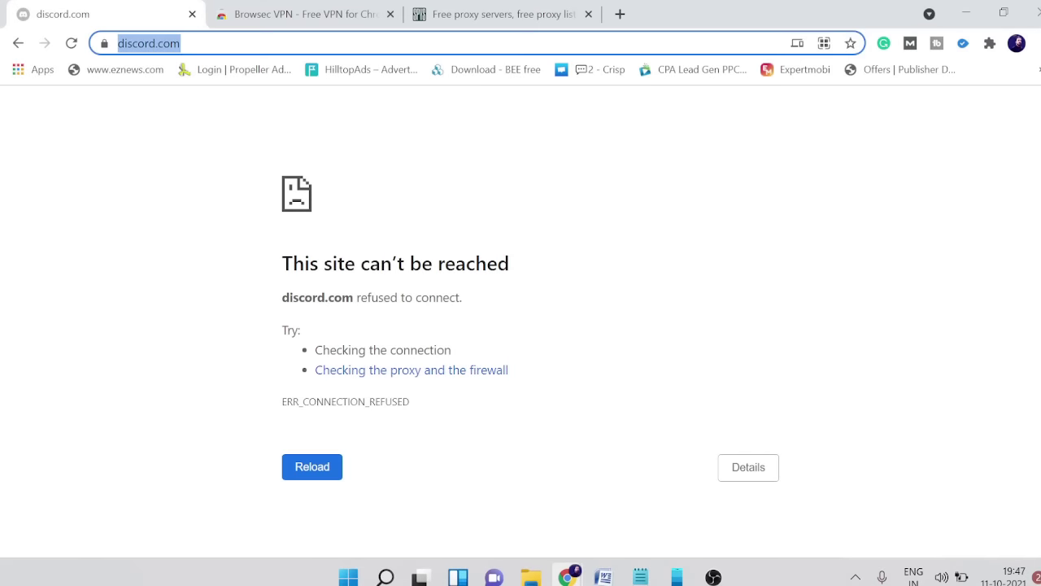
key("Return")
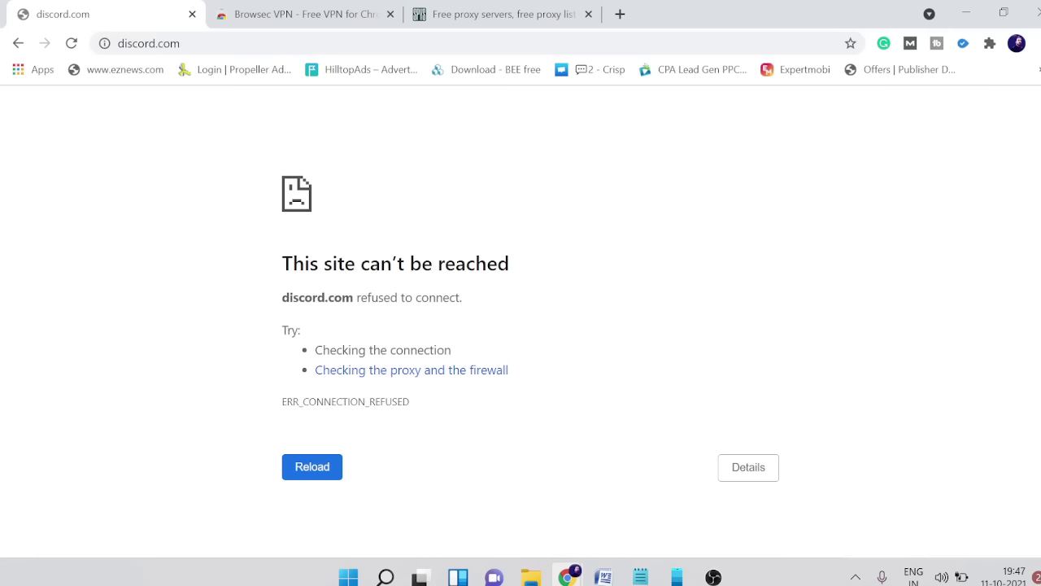
key("F5")
key("F5")
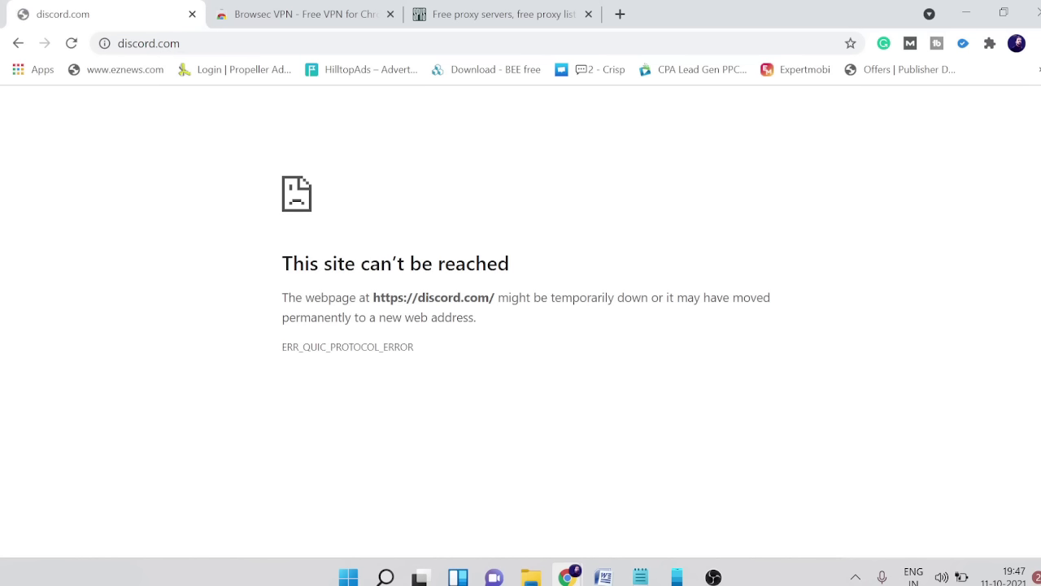
key("F5")
Open a new tab and search Google for reddit.
left_click(620, 14)
type("fa")
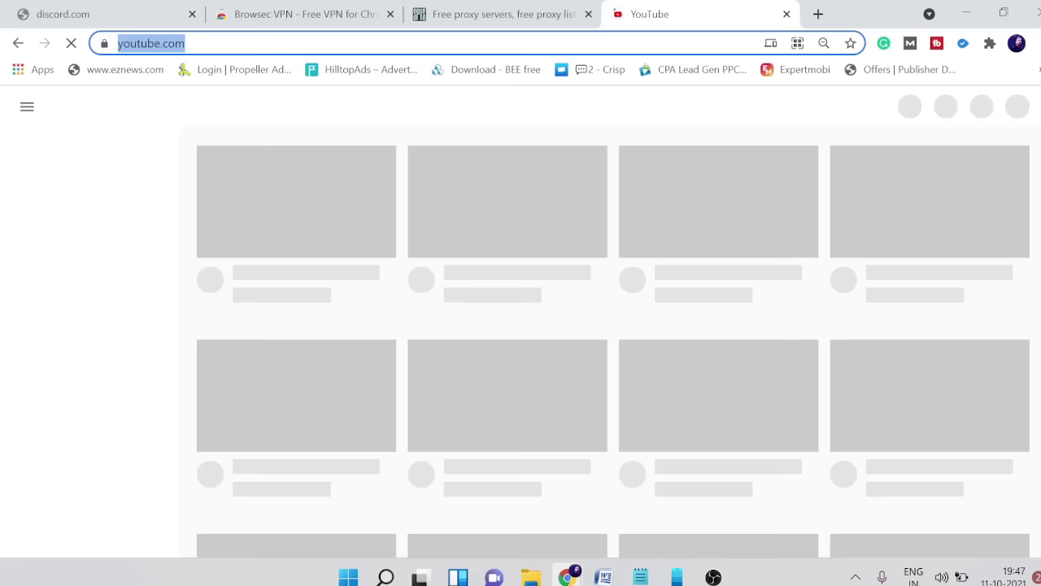
type("redi")
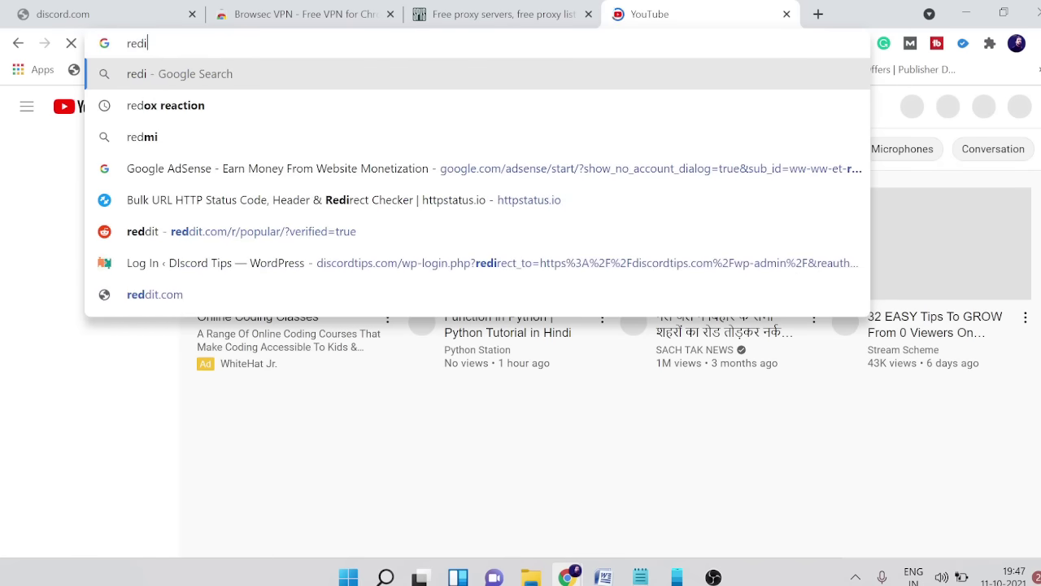
key("BackSpace")
type("dit")
key("Return")
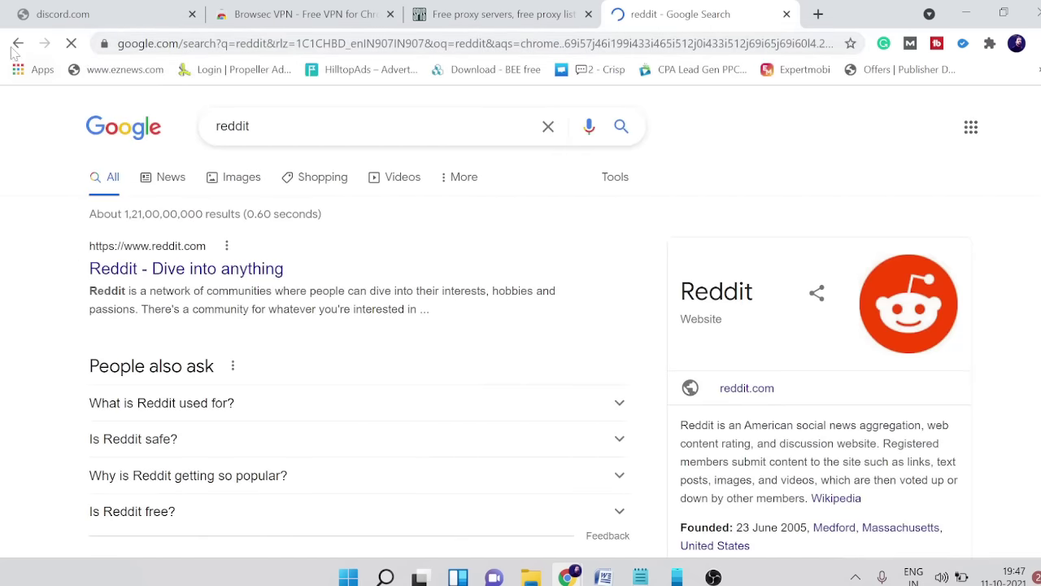
Return to the discord.com tab and reload it, then bring up the Browsec VPN store tab.
left_click(82, 14)
left_click(95, 44)
left_click(72, 43)
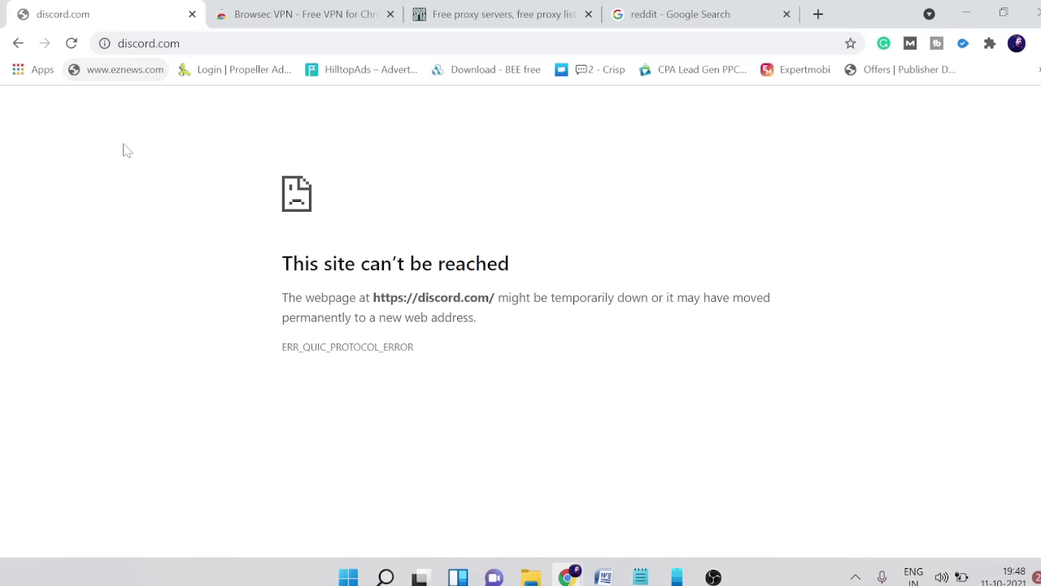
left_click(269, 11)
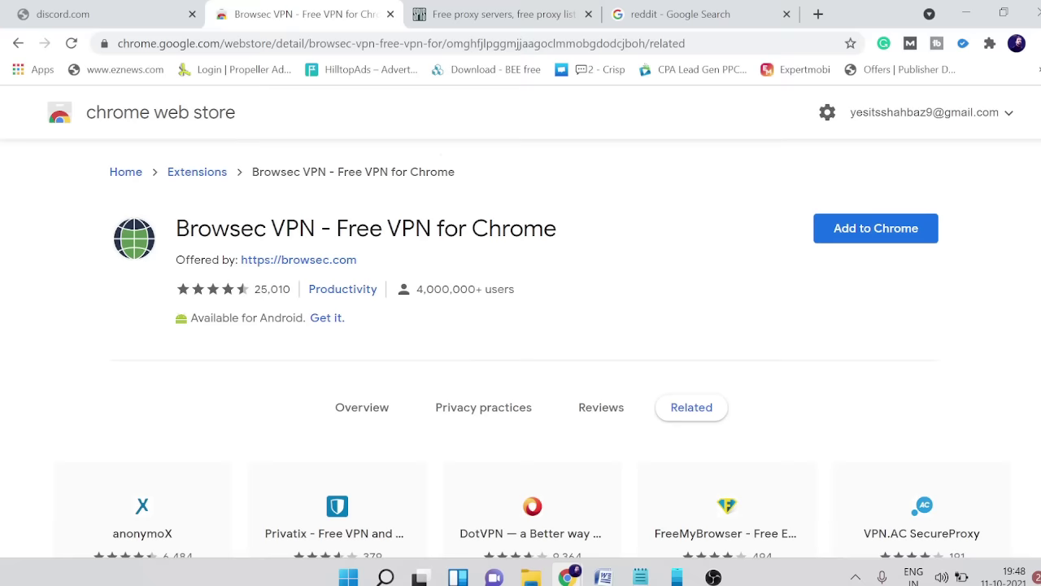
Look over the Browsec VPN – Free VPN for Chrome store page and start adding it to Chrome.
scroll(179, 218, "down", 1)
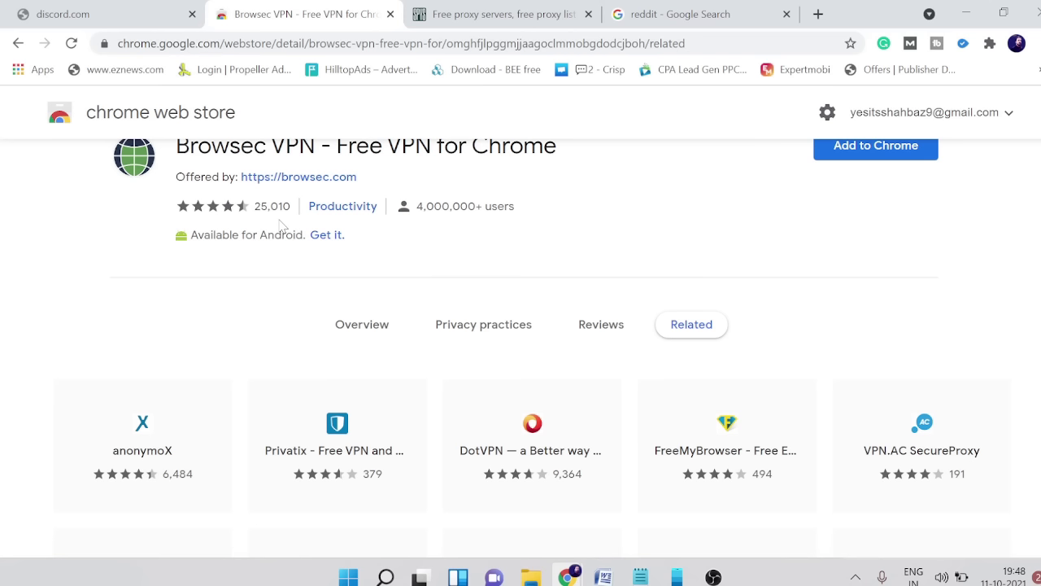
mouse_move(252, 208)
scroll(386, 240, "up", 1)
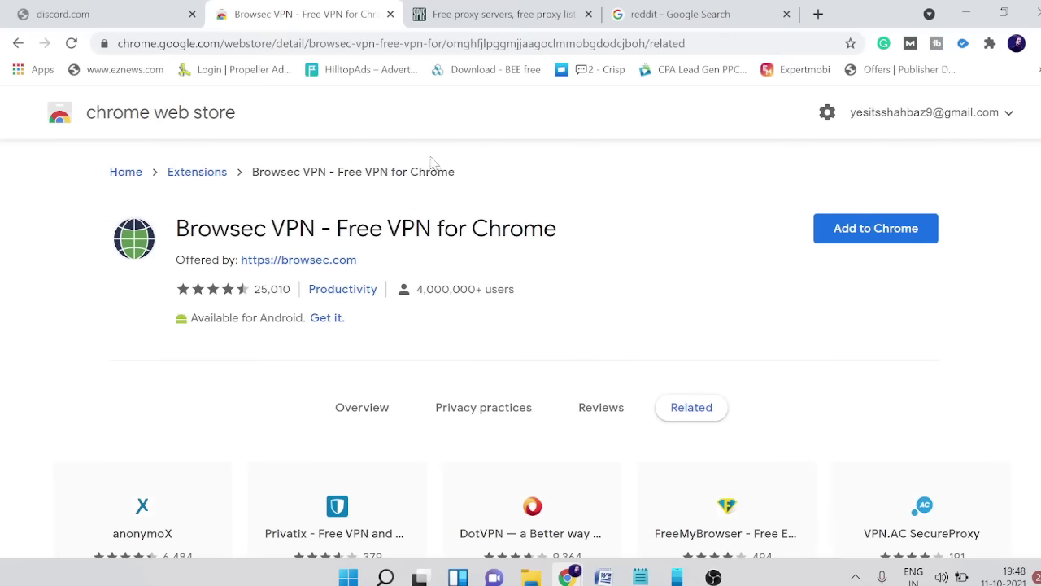
left_click(876, 231)
Confirm adding the Browsec VPN extension and pin it to the Chrome toolbar.
left_click(557, 185)
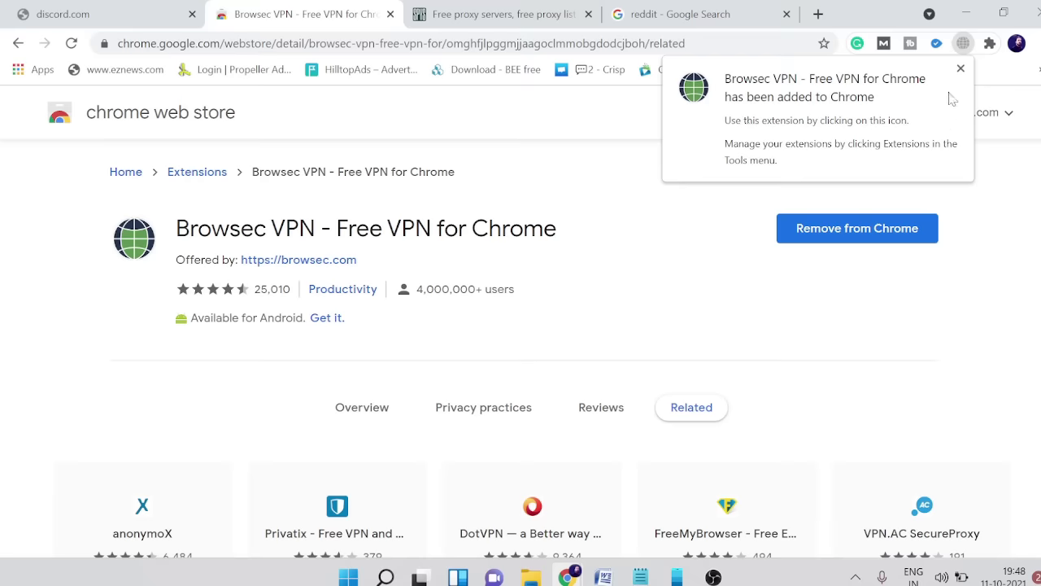
left_click(960, 68)
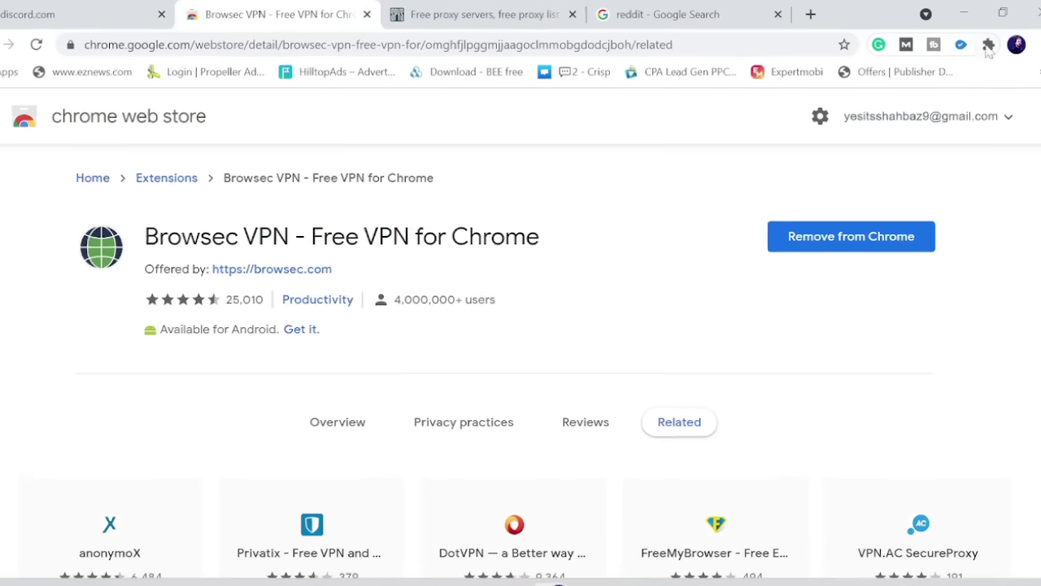
left_click(980, 55)
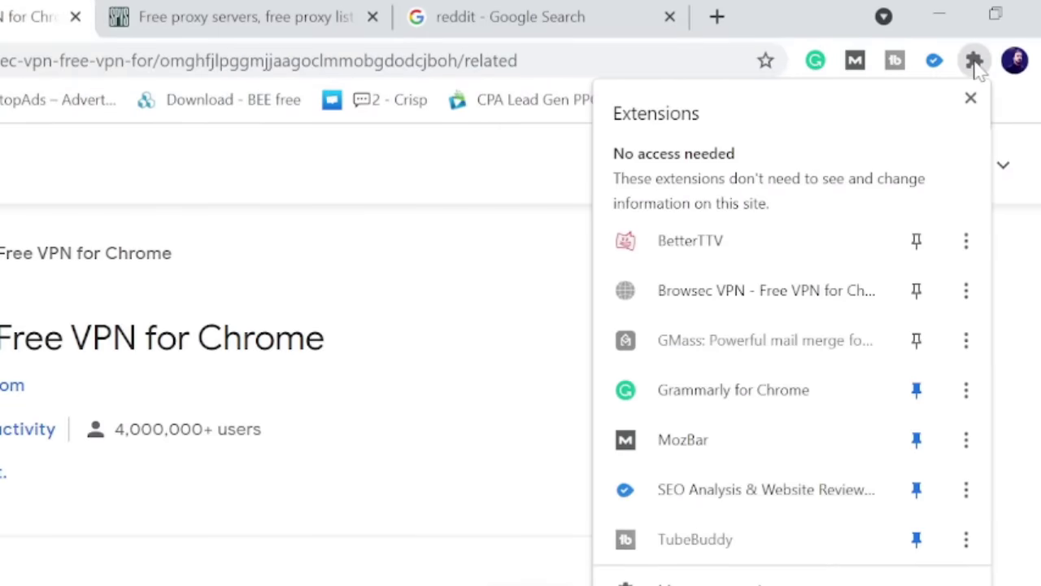
left_click(917, 291)
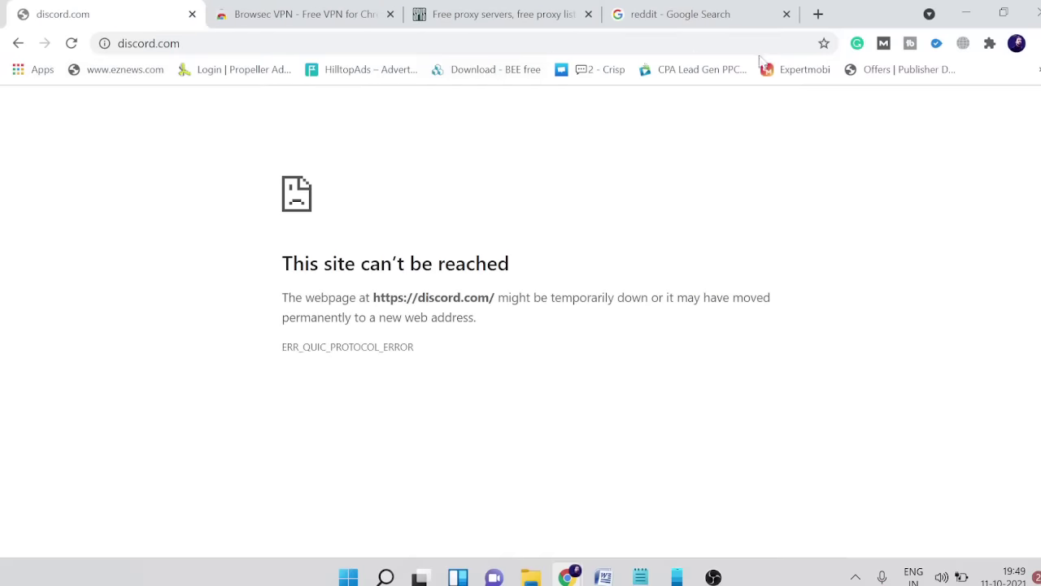
left_click(963, 43)
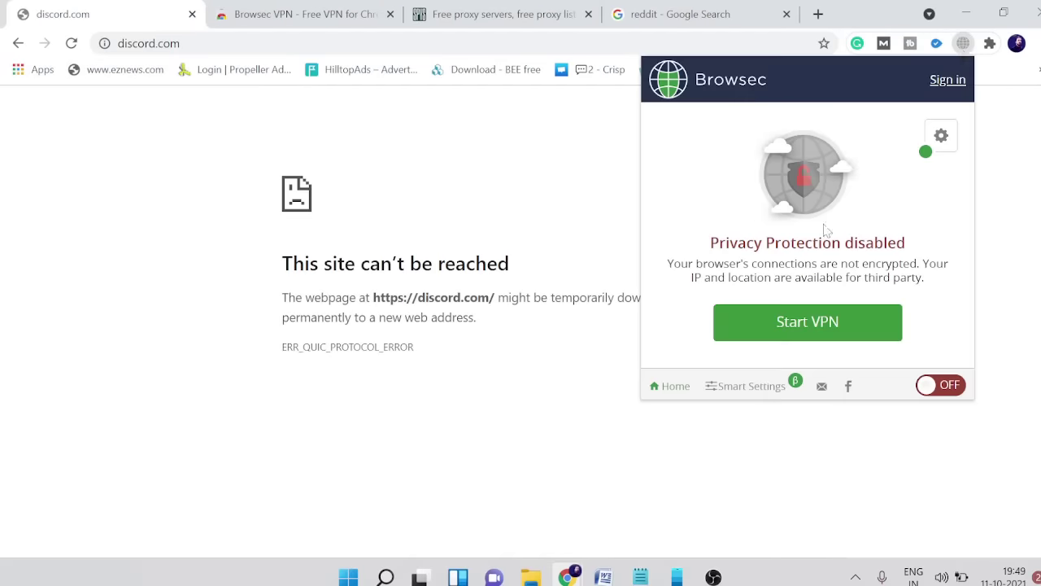
Turn on Browsec VPN via the Netherlands, reload discord.com, and open the Discord web app.
left_click(825, 323)
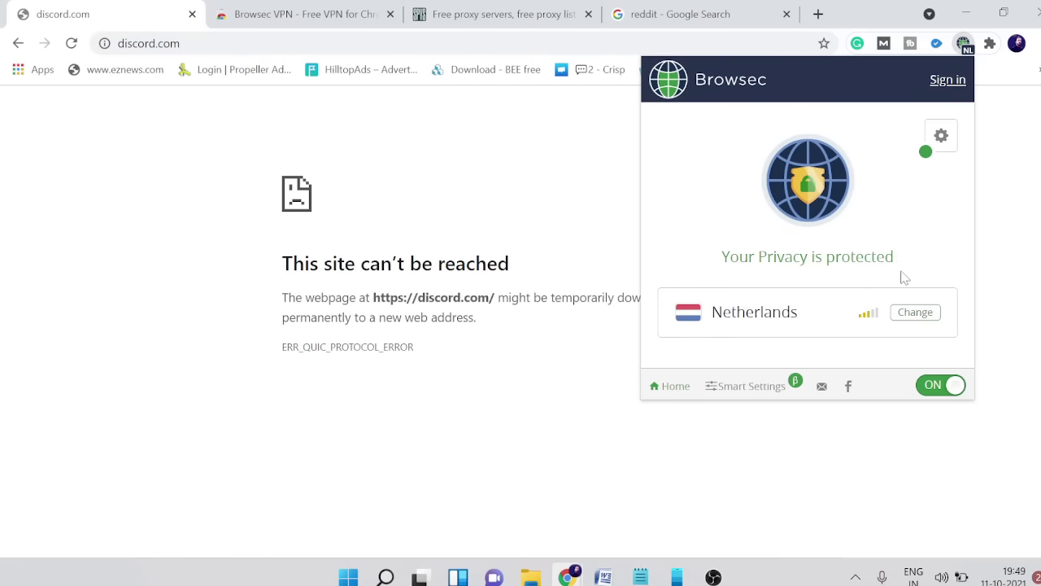
left_click(981, 261)
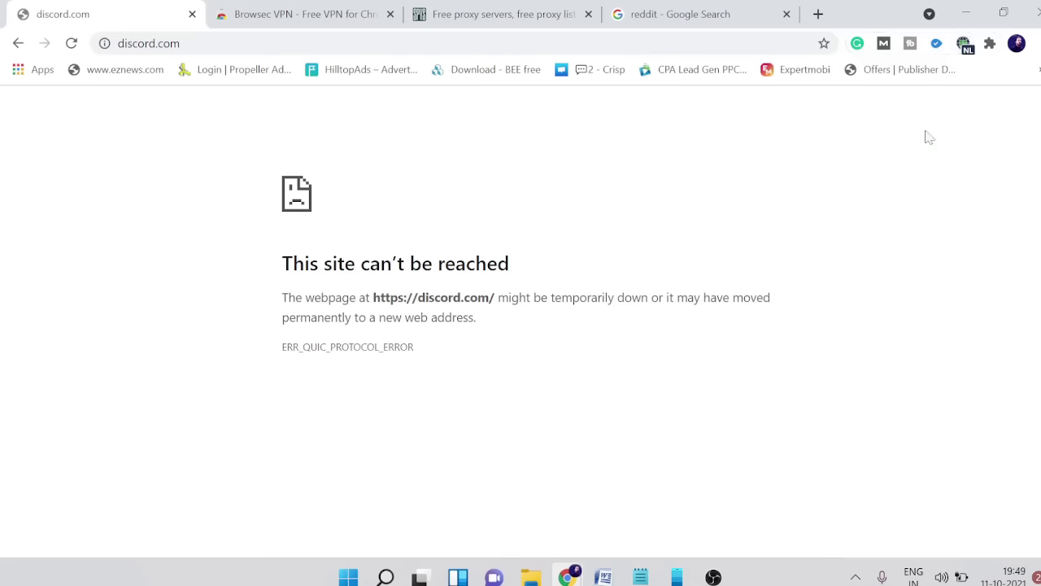
left_click(139, 45)
left_click(71, 43)
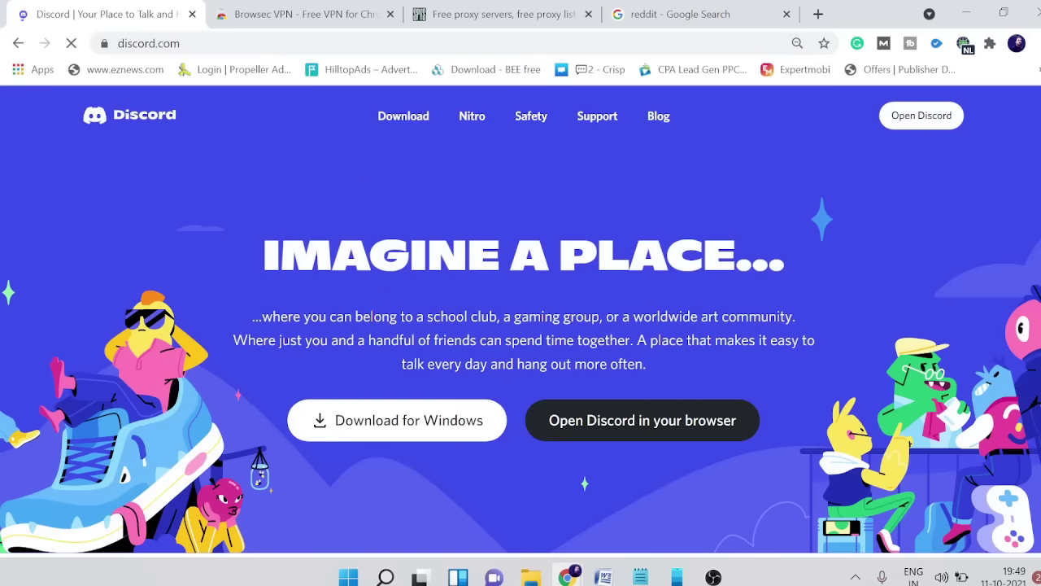
left_click(924, 124)
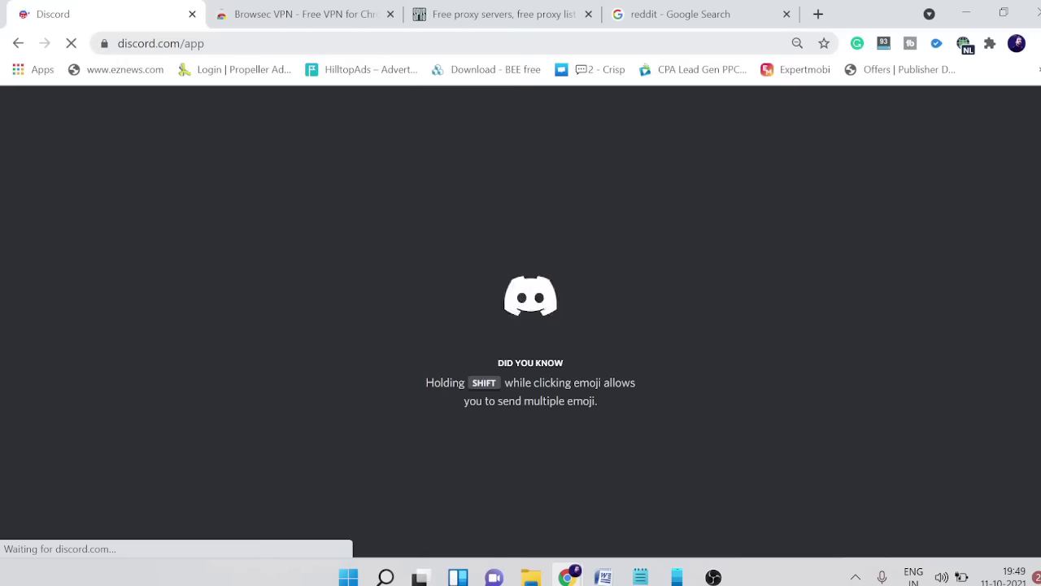
left_click(291, 11)
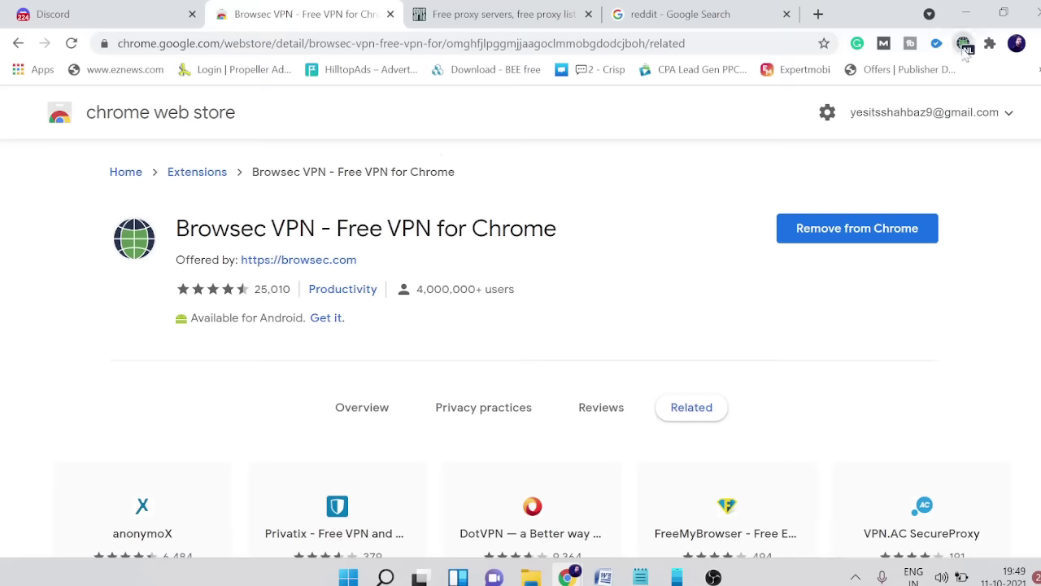
Remove the Browsec VPN extension and reload discord.com, which now fails with ERR_CONNECTION_REFUSED.
left_click(964, 44)
right_click(964, 45)
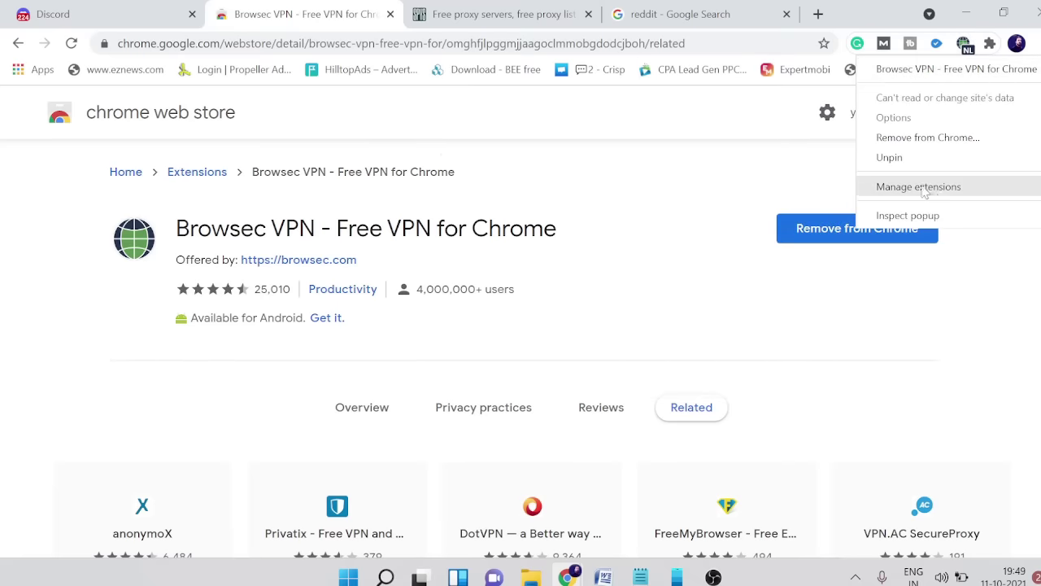
left_click(907, 138)
left_click(864, 180)
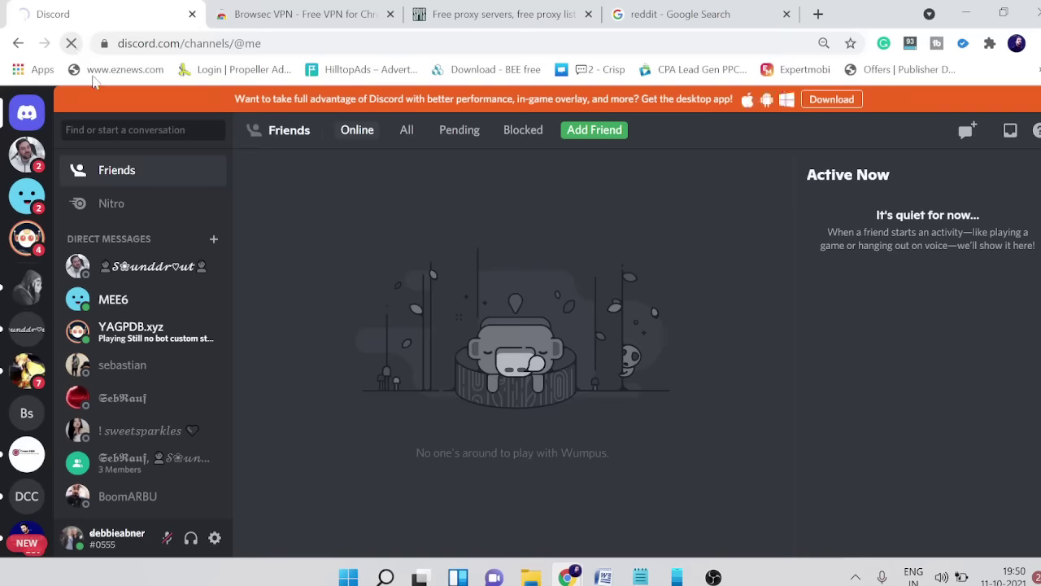
key("F5")
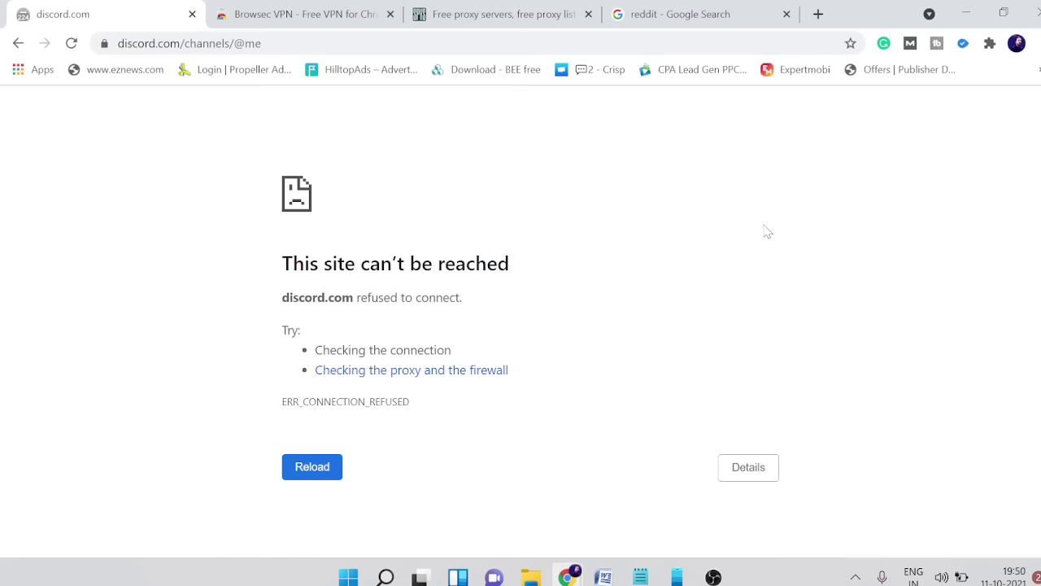
key("F5")
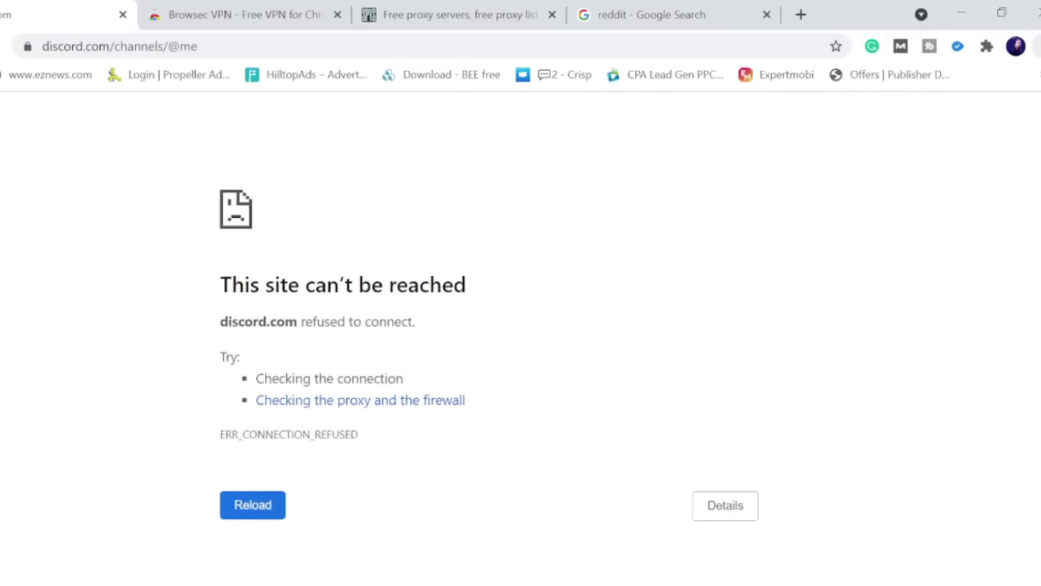
Go to Chrome's Advanced > System settings and open the computer's proxy settings.
left_click(1038, 60)
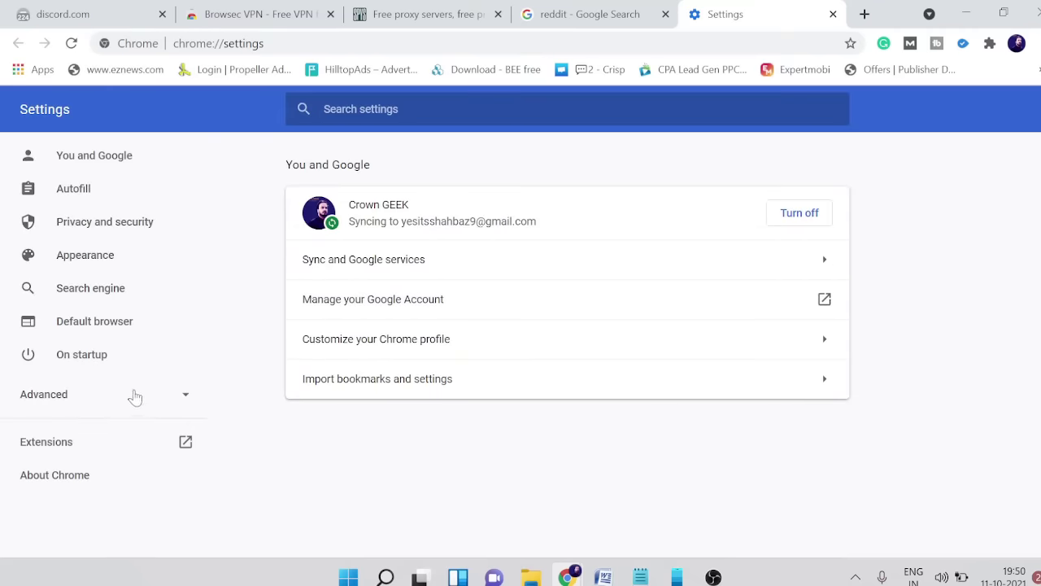
left_click(174, 396)
scroll(167, 393, "down", 2)
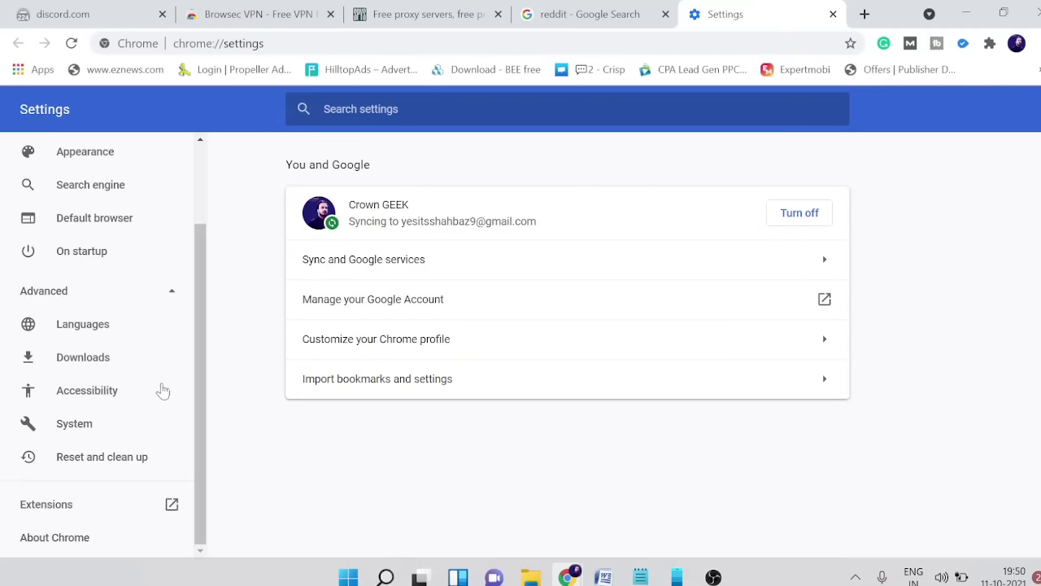
left_click(74, 424)
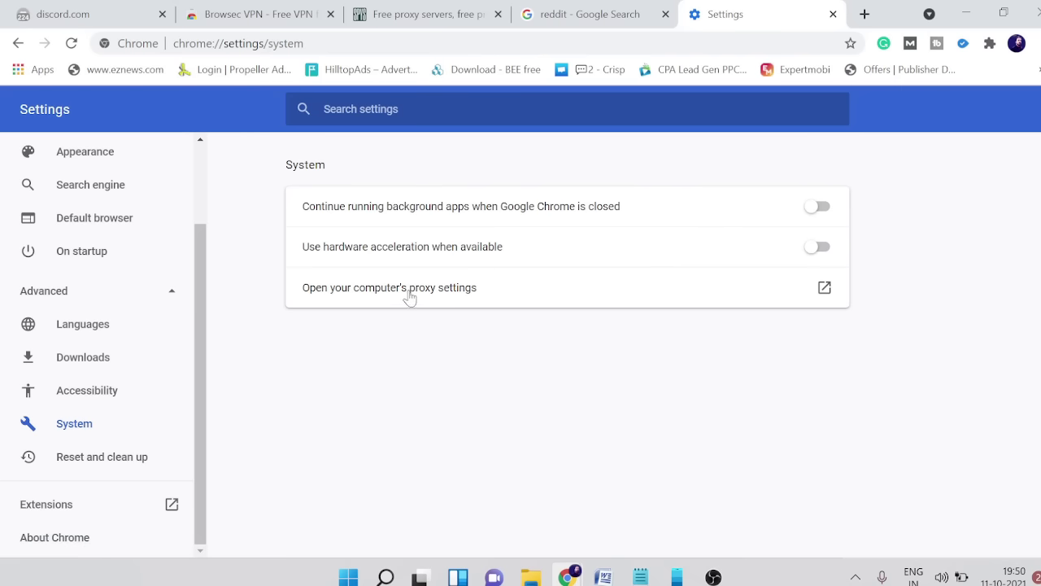
left_click(457, 293)
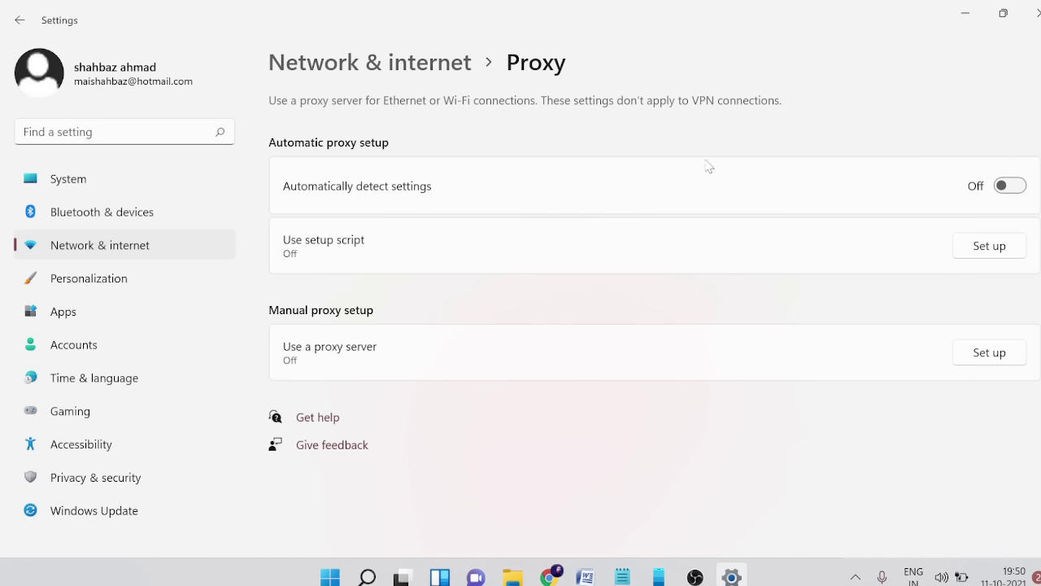
Switch on manual proxy use in Windows Settings, then bring up Chrome's spys.one proxy list.
left_click(997, 358)
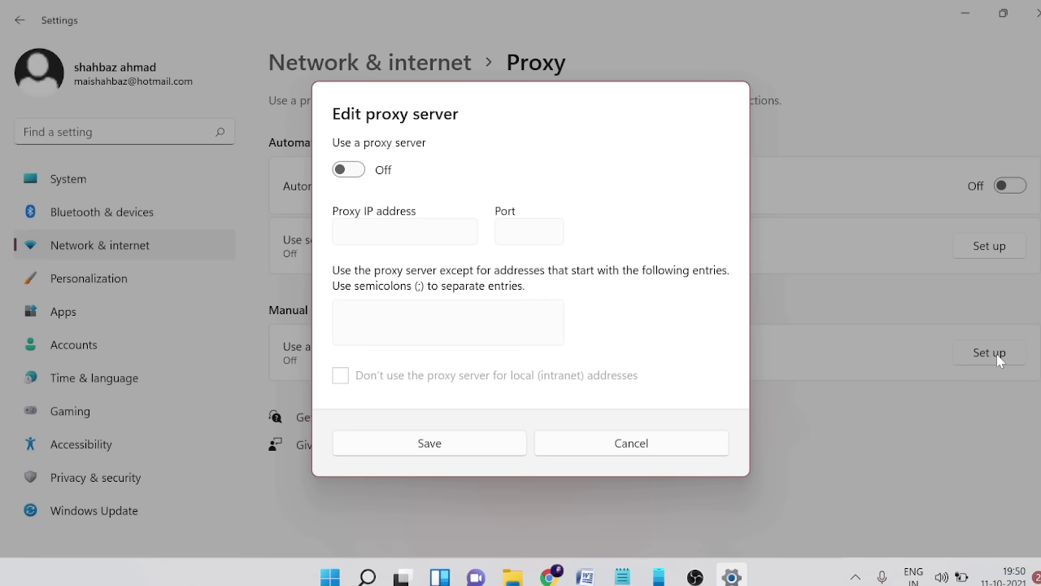
left_click(361, 175)
left_click(342, 232)
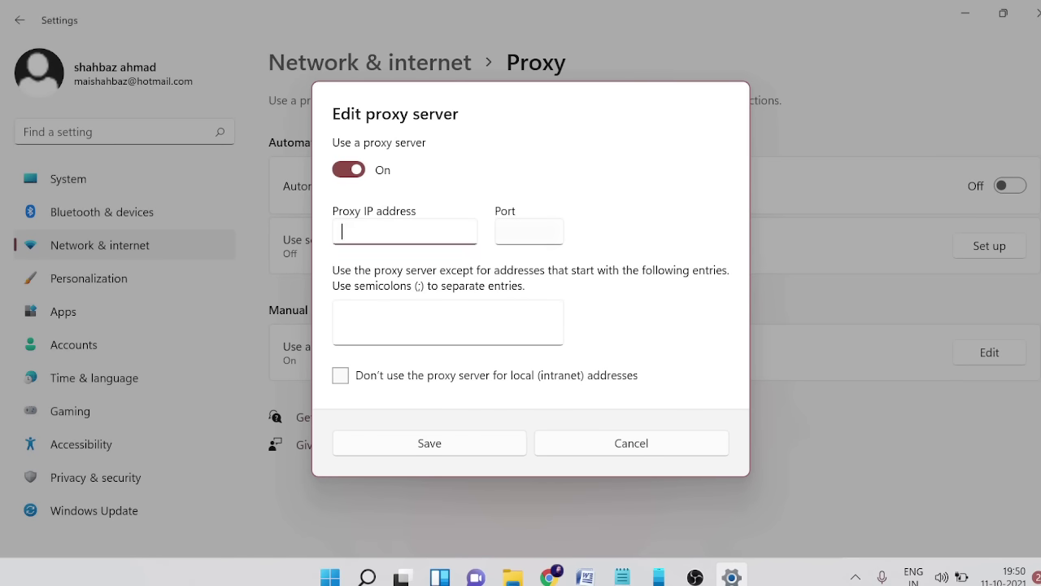
left_click(505, 232)
left_click(407, 234)
mouse_move(550, 576)
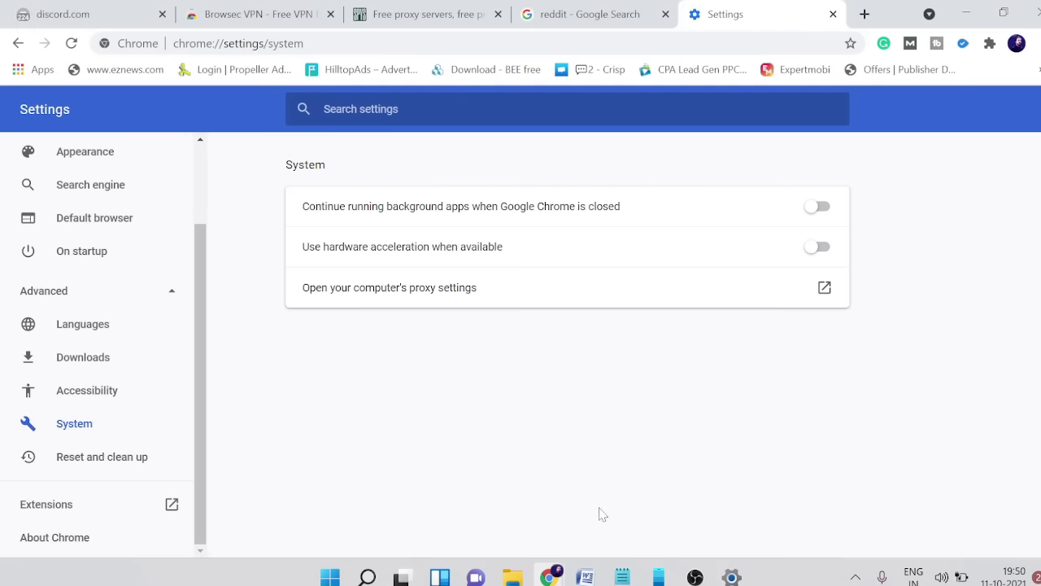
left_click(602, 512)
left_click(344, 16)
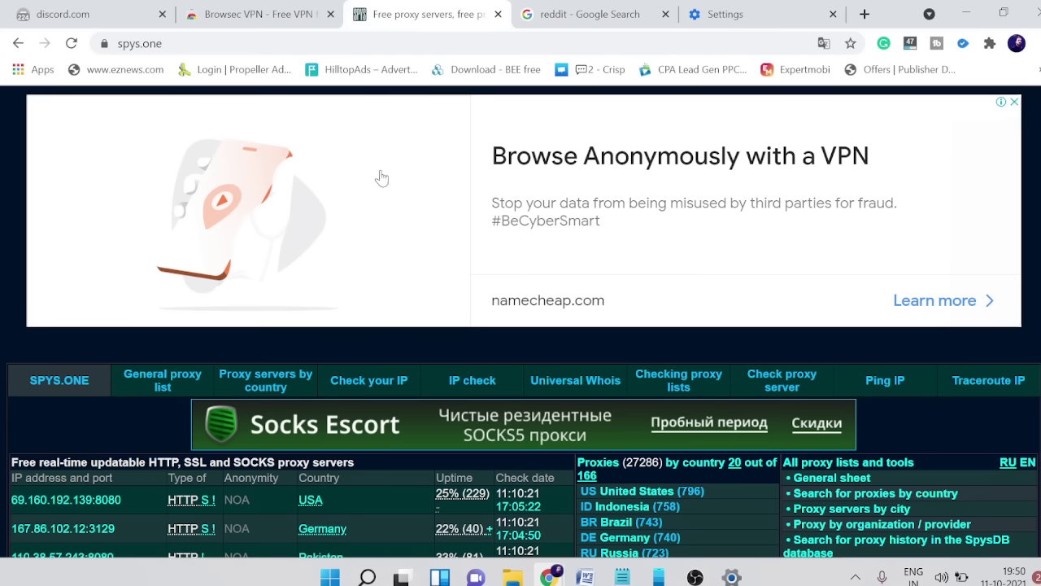
Copy the first proxy's IP address, 69.160.192.139, from the spys.one list.
scroll(281, 213, "down", 3)
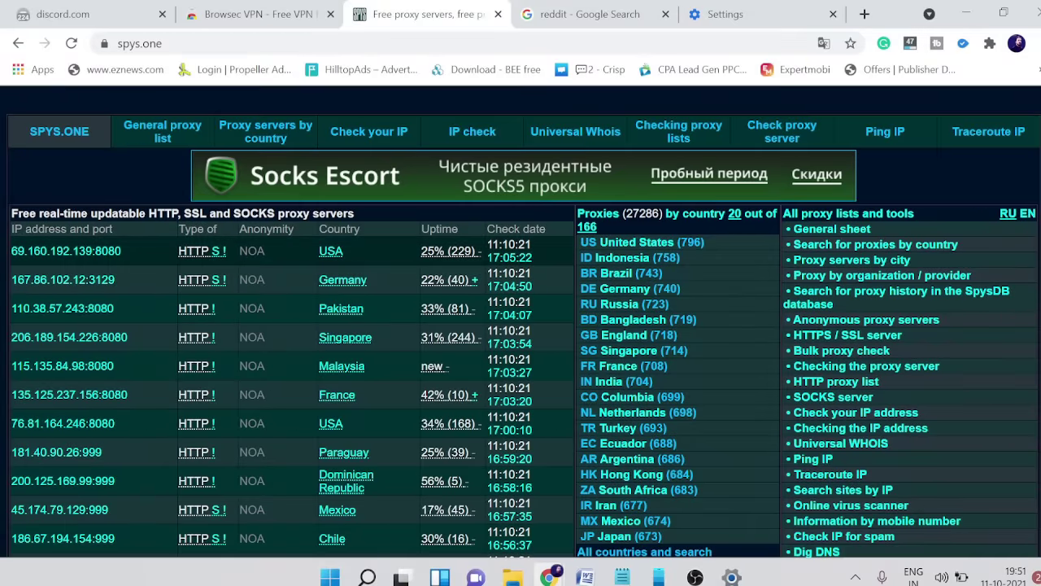
left_click_drag(93, 251, 25, 251)
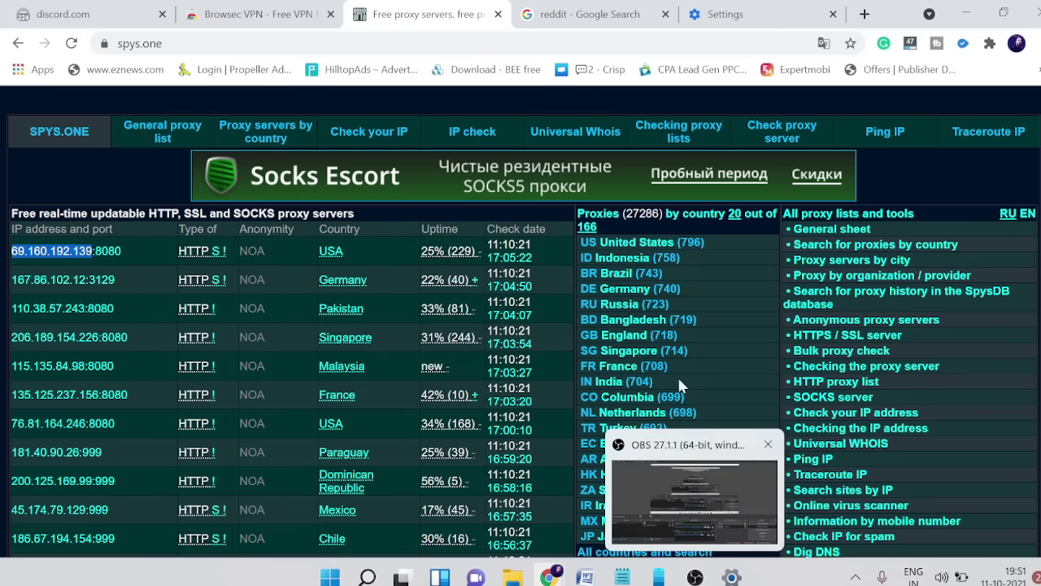
key("ctrl+Tab")
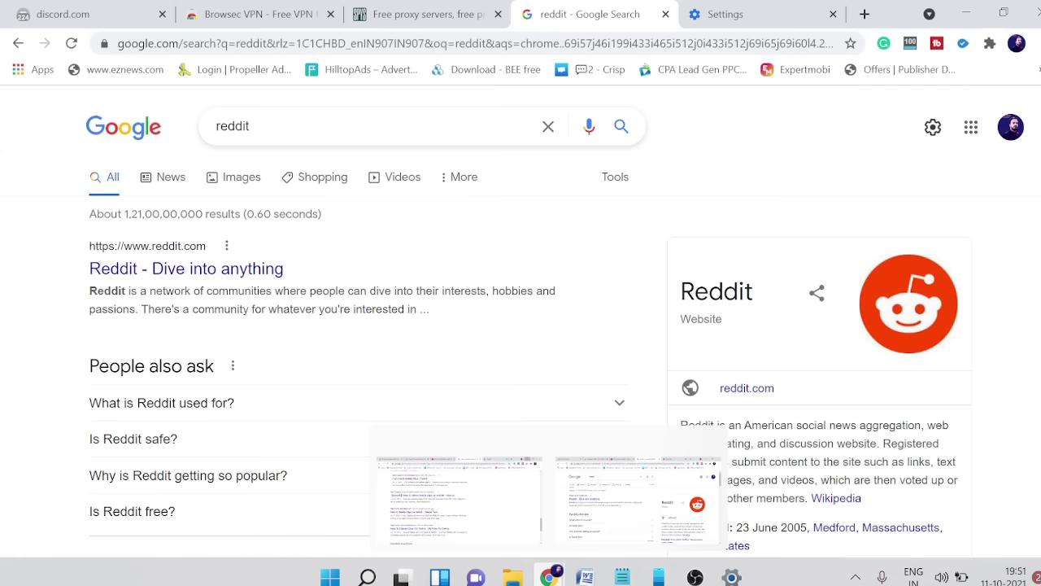
left_click(785, 7)
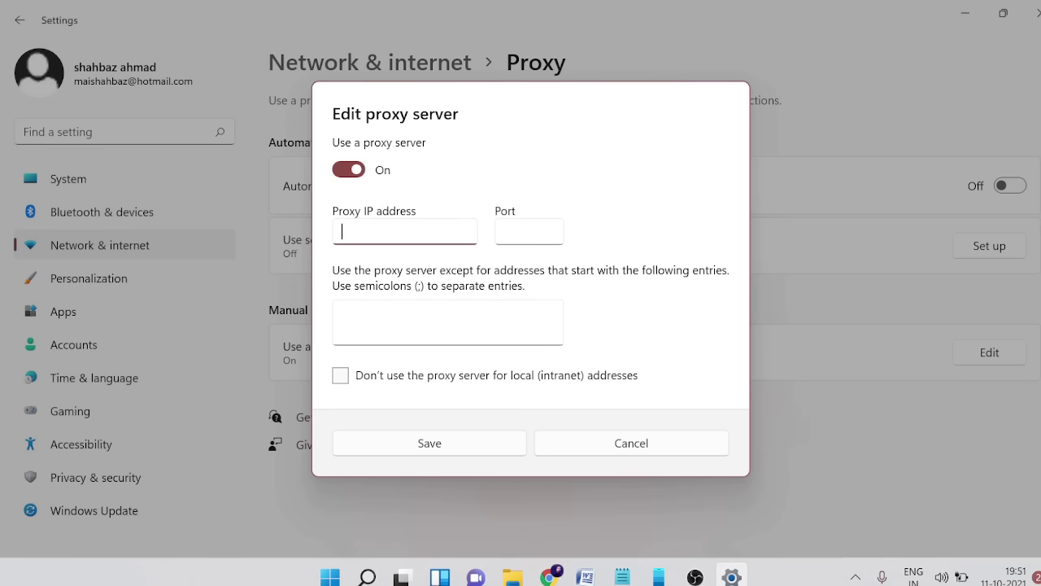
Enter proxy 69.160.192.139 with port 8080 from spys.one, save it, and minimize Settings.
type("69.160.192.139")
left_click(529, 231)
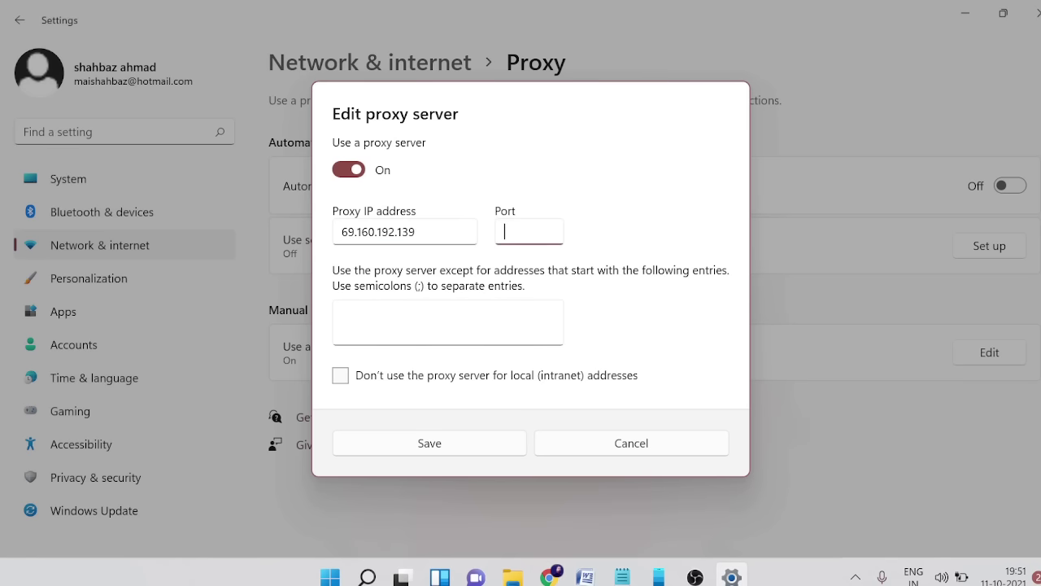
mouse_move(550, 577)
left_click(590, 532)
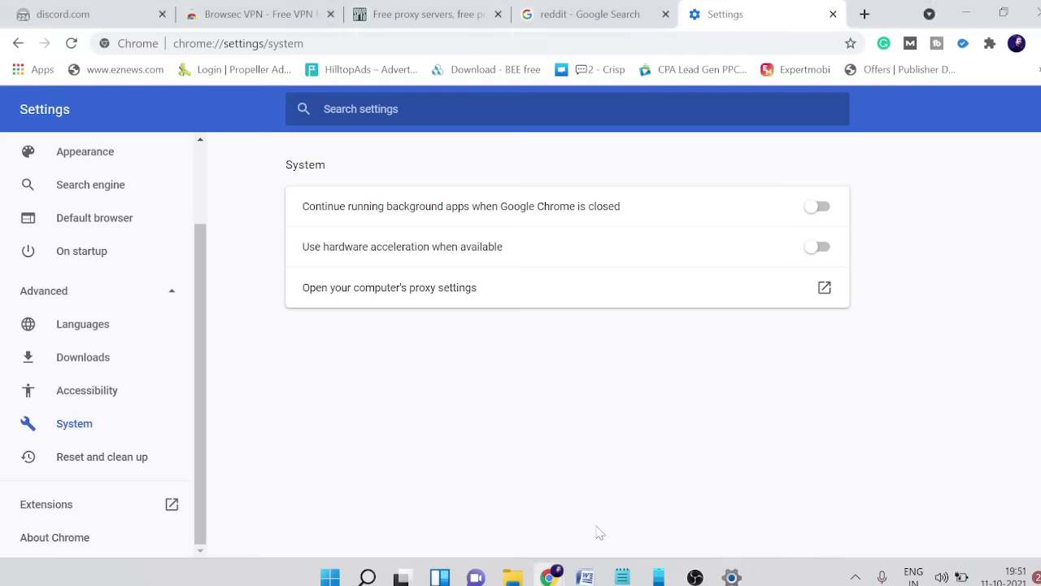
left_click(381, 26)
mouse_move(122, 252)
left_mouse_down()
mouse_move(11, 252)
mouse_move(101, 252)
left_mouse_up()
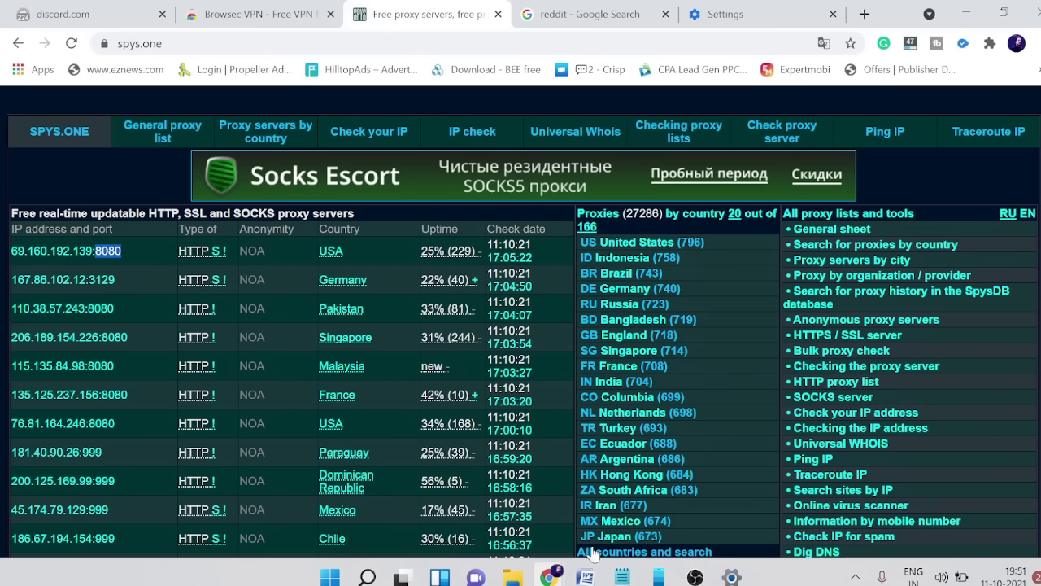
left_click(731, 577)
type("8080")
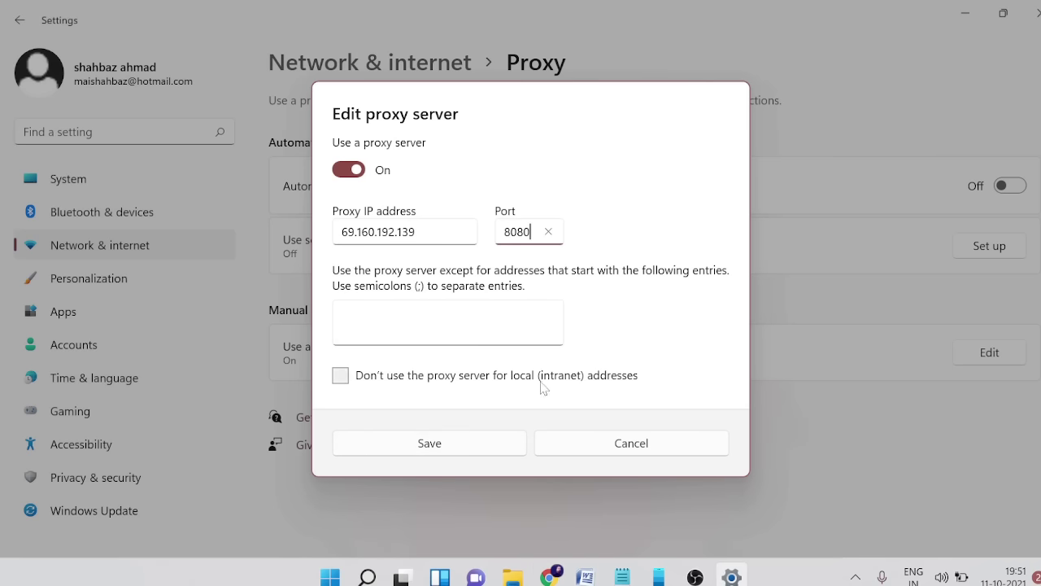
left_click(452, 447)
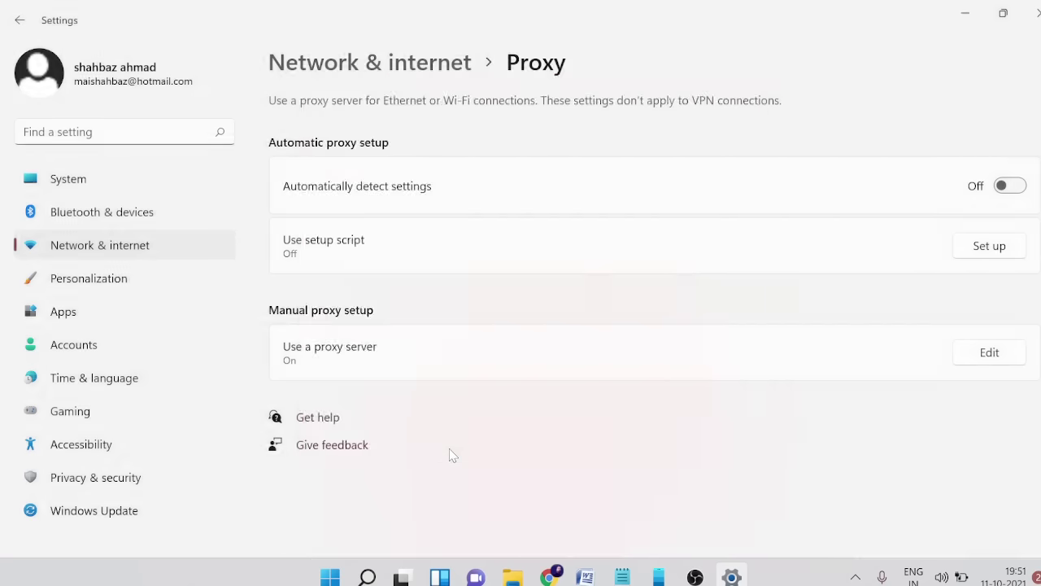
left_click(965, 13)
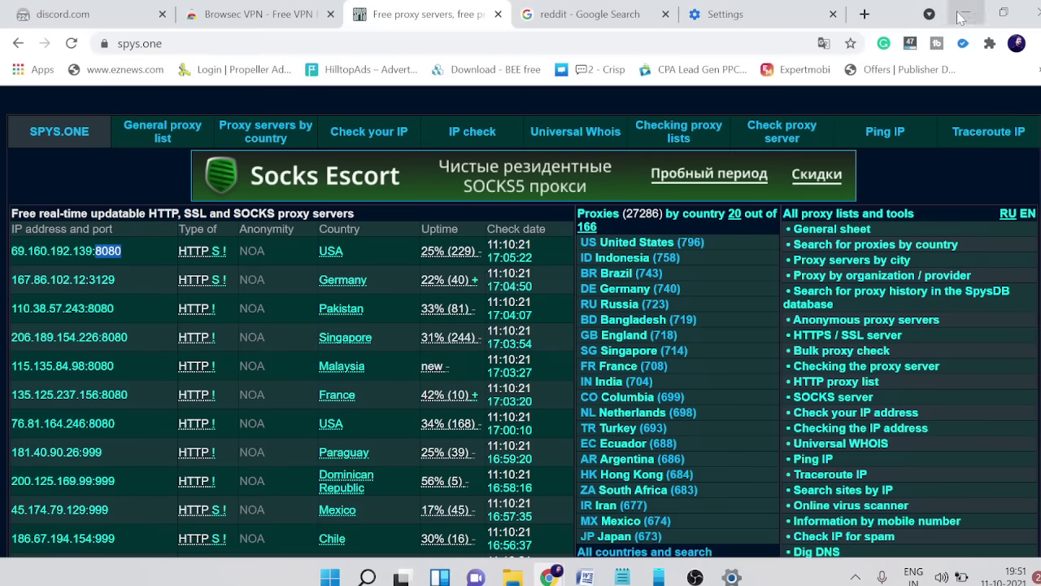
Switch back to the discord.com tab and reload it through the new manual proxy.
left_click(61, 10)
left_click(71, 43)
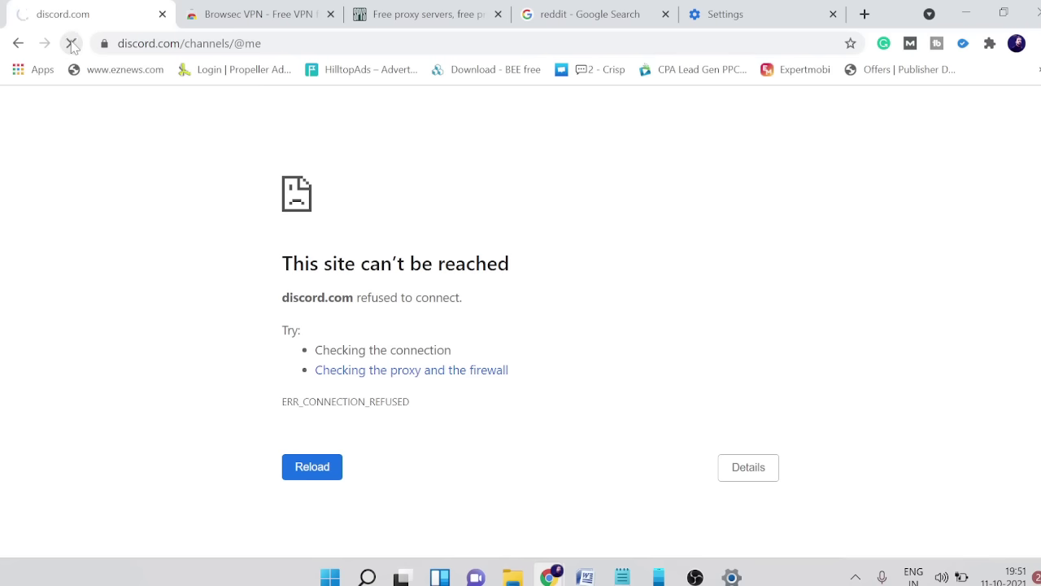